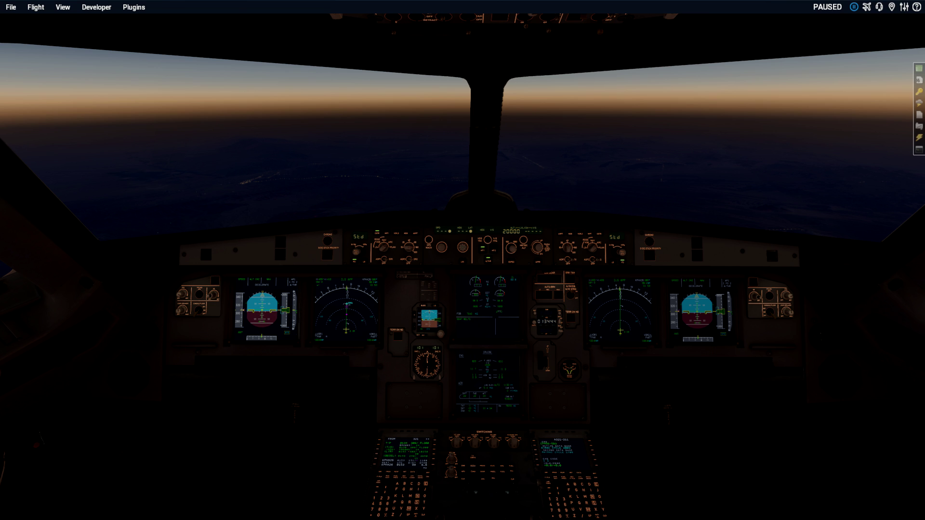
Inspect the paused A321 from an orbiting outside view, then return to the cockpit
{"action": "key", "text": "shift+8"}
{"action": "left_click_drag", "start_coordinate": [485, 210], "coordinate": [585, 301]}
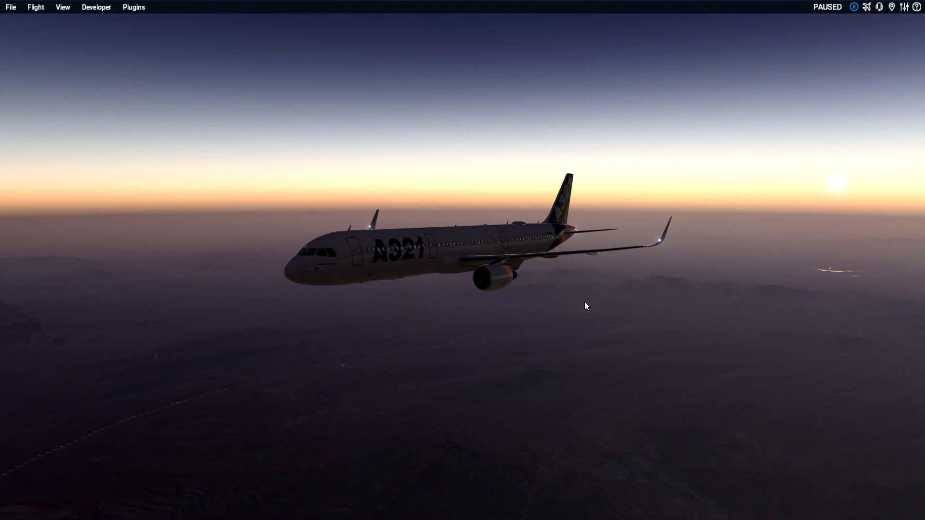
{"action": "left_click_drag", "start_coordinate": [265, 327], "coordinate": [267, 374]}
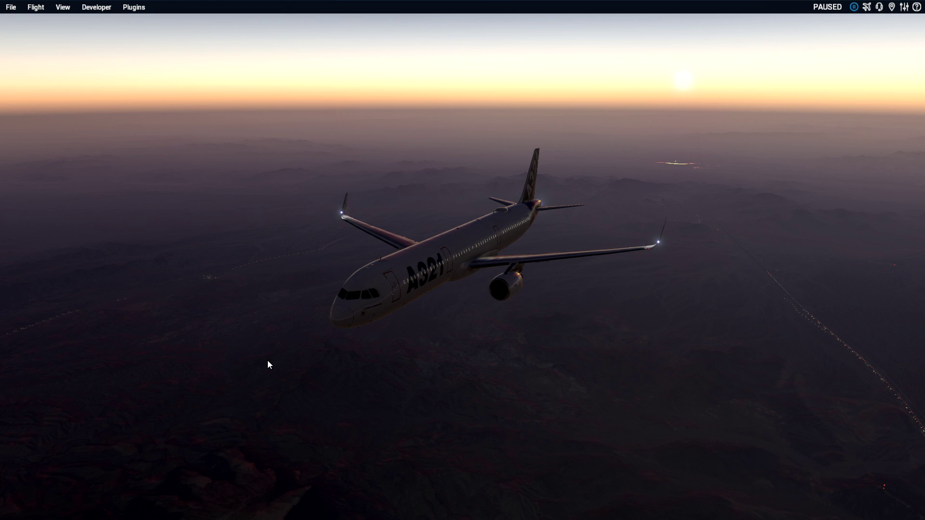
{"action": "left_click_drag", "start_coordinate": [176, 400], "coordinate": [546, 374]}
{"action": "left_click_drag", "start_coordinate": [198, 513], "coordinate": [227, 500]}
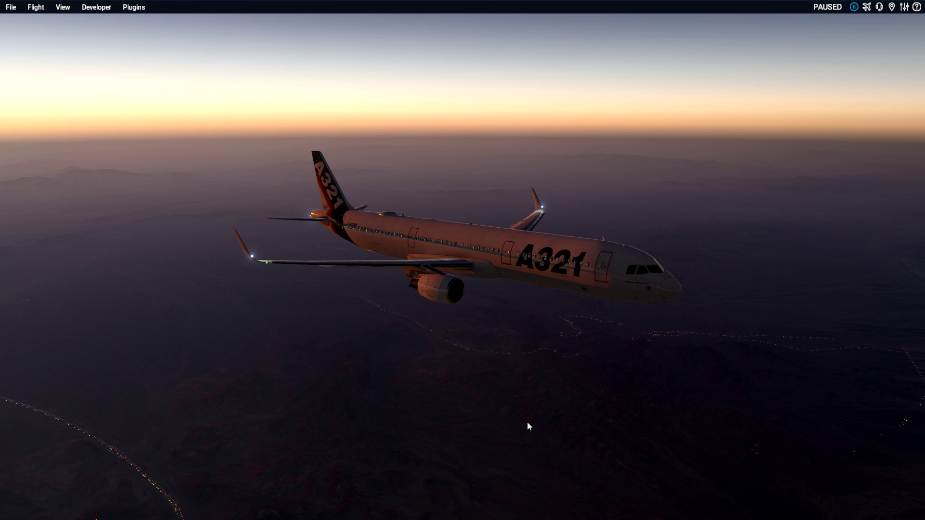
{"action": "key", "text": "shift+9"}
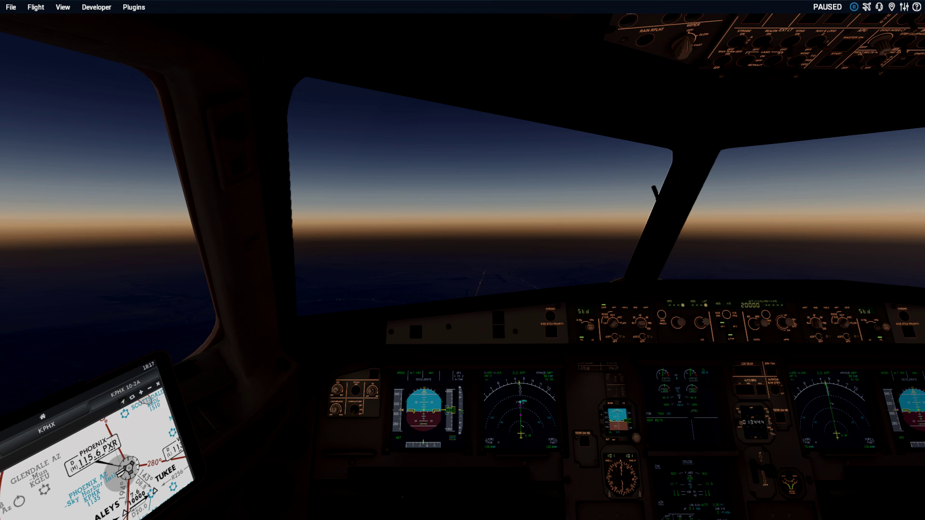
Review the arrival chart on the Aviator's Tablet alongside an enlarged navigation display
{"action": "left_click", "coordinate": [537, 431]}
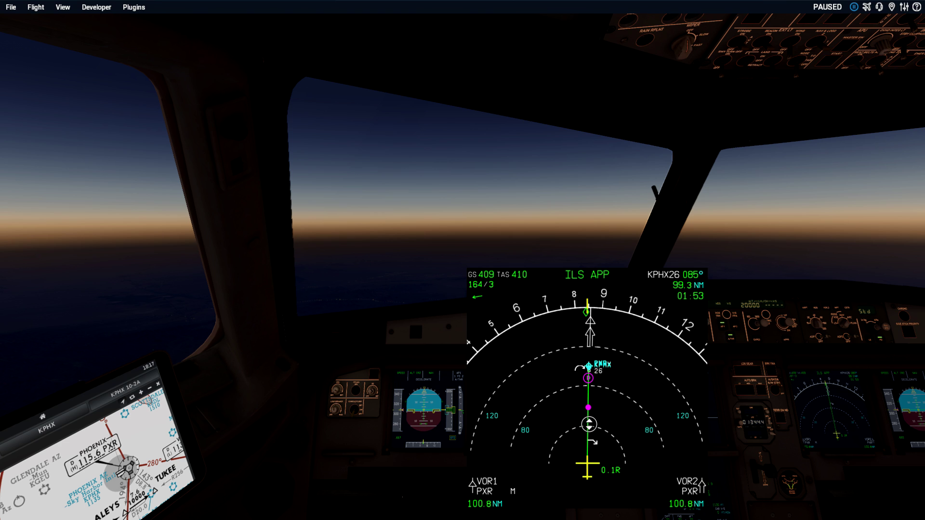
{"action": "key", "text": "ctrl+t"}
{"action": "left_click_drag", "start_coordinate": [232, 244], "coordinate": [245, 230]}
{"action": "scroll", "coordinate": [244, 230], "scroll_direction": "down", "scroll_amount": 3}
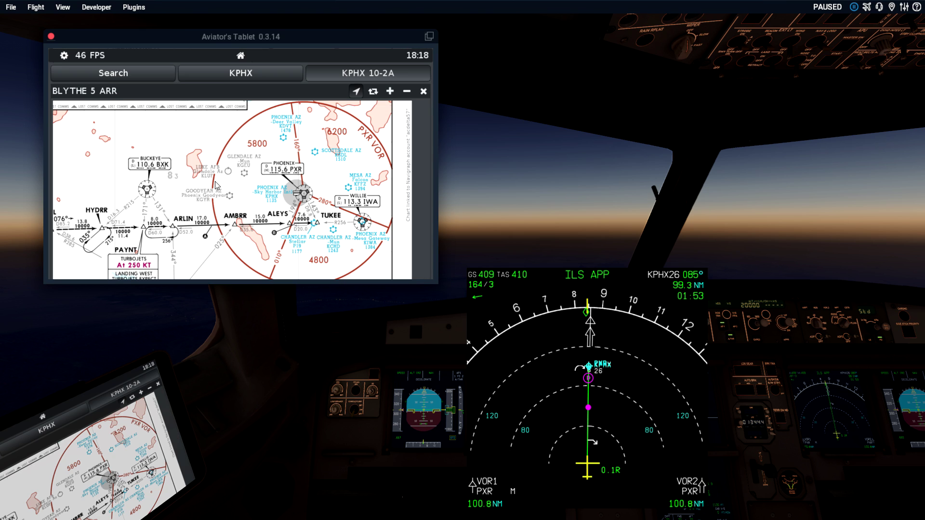
{"action": "scroll", "coordinate": [185, 185], "scroll_direction": "up", "scroll_amount": 3}
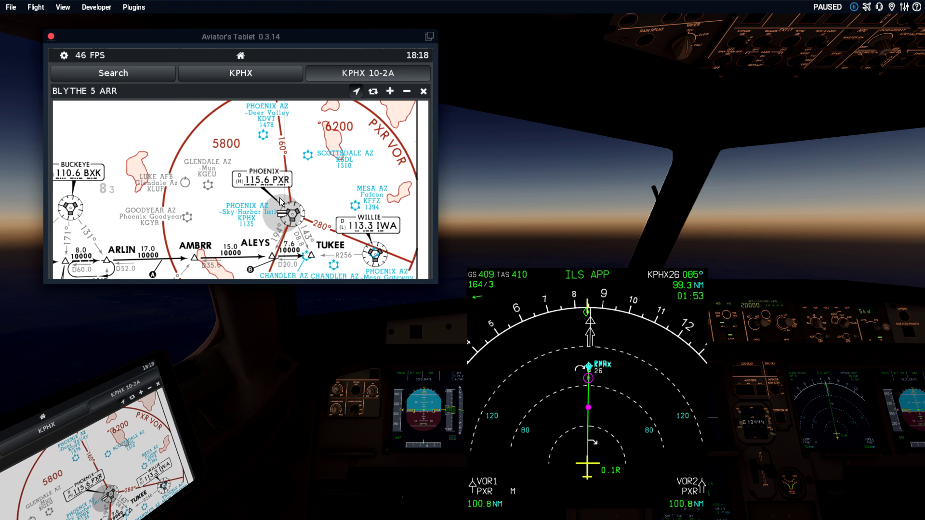
{"action": "scroll", "coordinate": [265, 204], "scroll_direction": "down", "scroll_amount": 2}
{"action": "scroll", "coordinate": [248, 208], "scroll_direction": "down", "scroll_amount": 2}
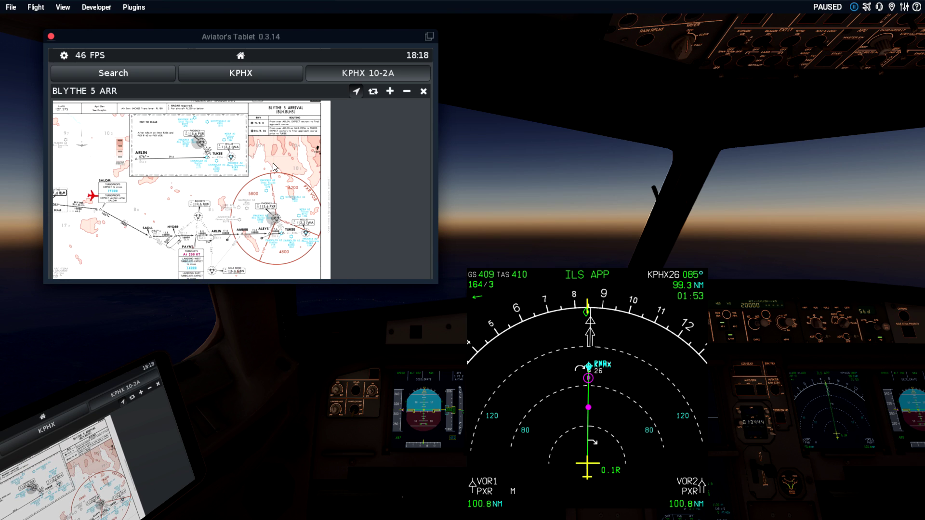
{"action": "left_click_drag", "start_coordinate": [196, 248], "coordinate": [195, 237]}
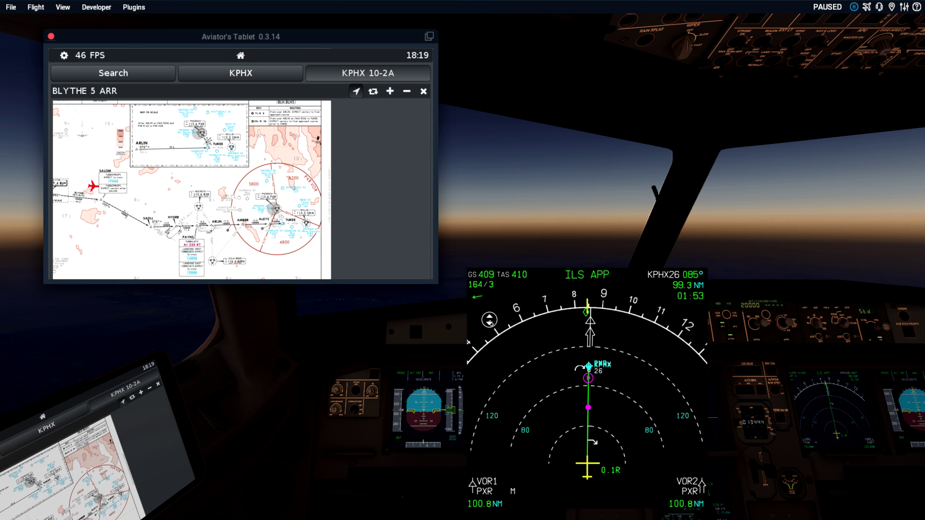
{"action": "key", "text": "Escape"}
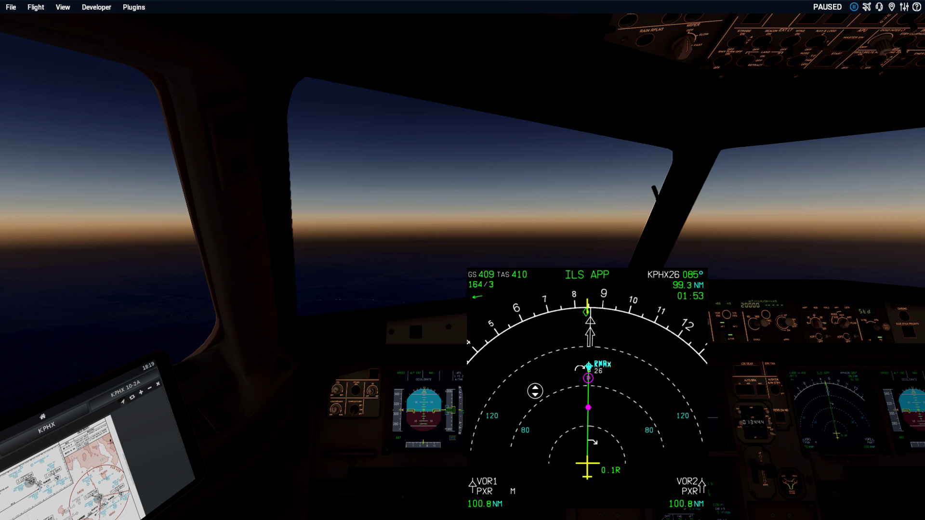
{"action": "left_click", "coordinate": [535, 394]}
Bring up the enlarged MCDU and reach the FIX INFO page via the present-position LAT REV
{"action": "left_click_drag", "start_coordinate": [539, 398], "coordinate": [492, 378]}
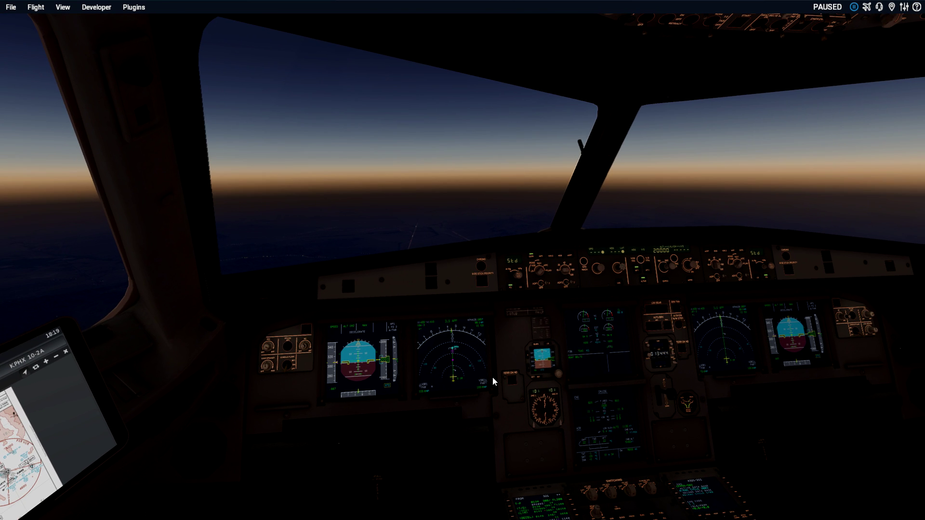
{"action": "left_click", "coordinate": [543, 506]}
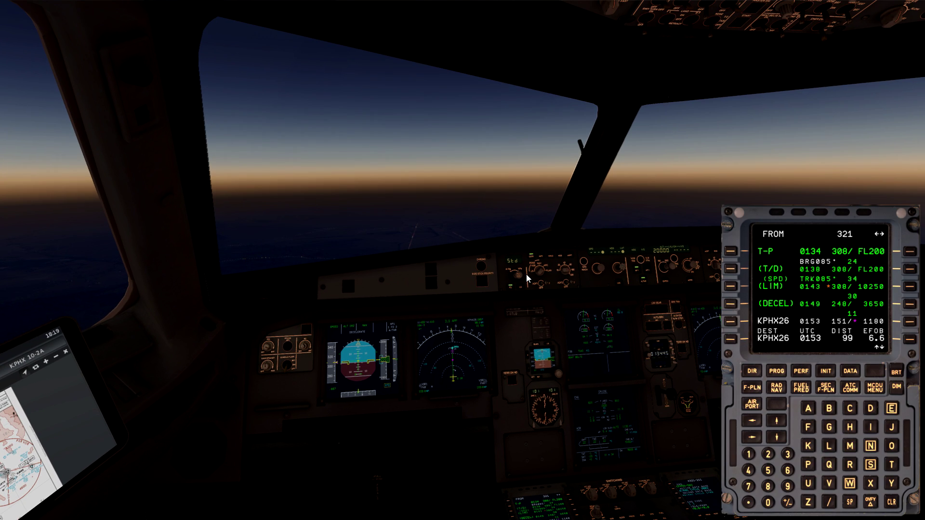
{"action": "left_click", "coordinate": [727, 250]}
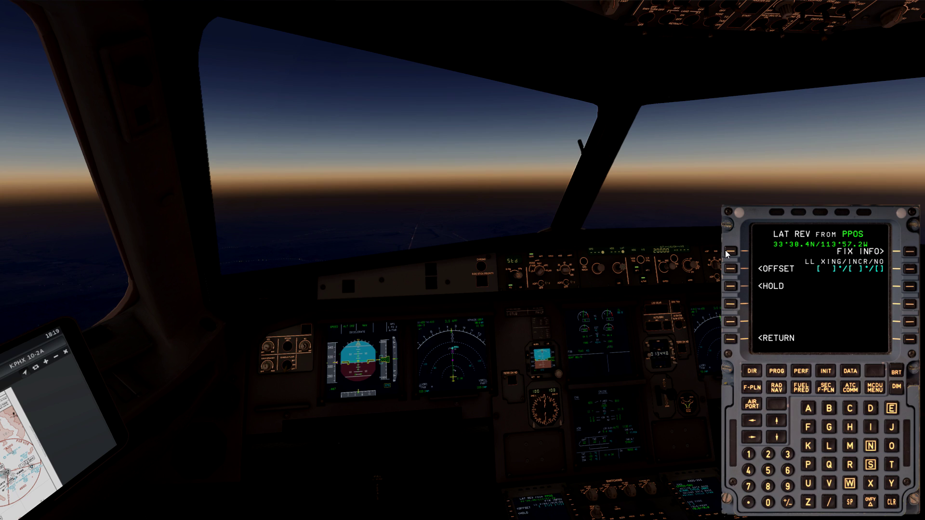
{"action": "left_click", "coordinate": [910, 252]}
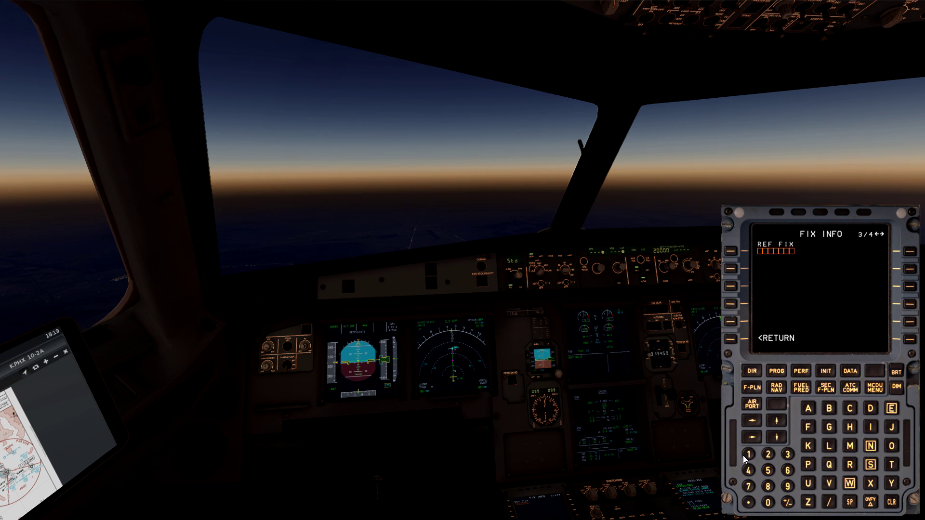
Enter KPHX as the FIX INFO reference fix
{"action": "left_click", "coordinate": [809, 445]}
{"action": "left_click", "coordinate": [809, 466]}
{"action": "left_click", "coordinate": [851, 427]}
{"action": "left_click", "coordinate": [871, 483]}
{"action": "left_click", "coordinate": [732, 251]}
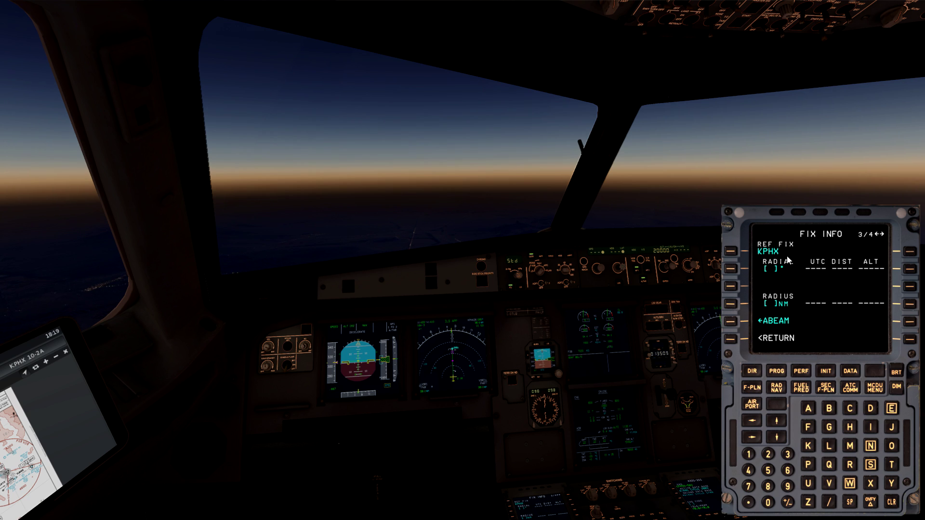
Set a 30 NM radius around KPHX and view the ring on an enlarged navigation display
{"action": "left_click", "coordinate": [788, 454]}
{"action": "left_click", "coordinate": [768, 503]}
{"action": "left_click", "coordinate": [732, 304]}
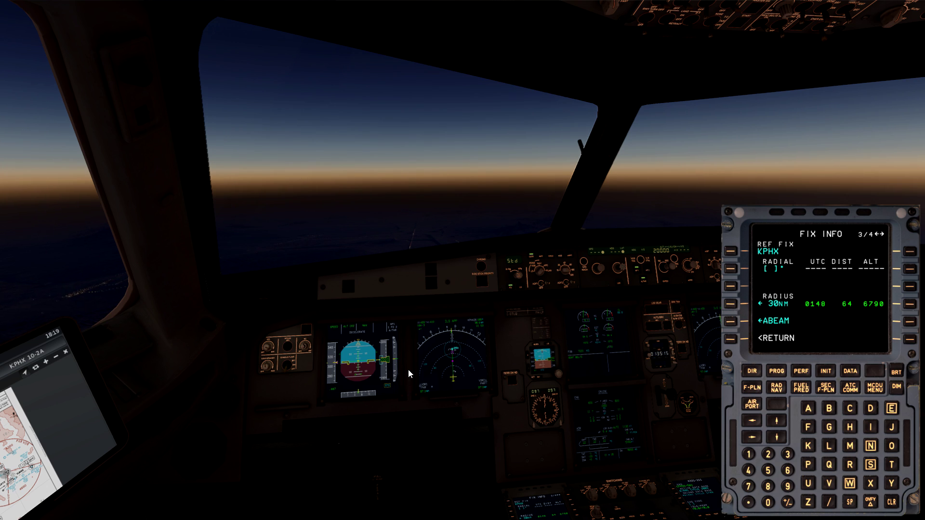
{"action": "left_click", "coordinate": [463, 354]}
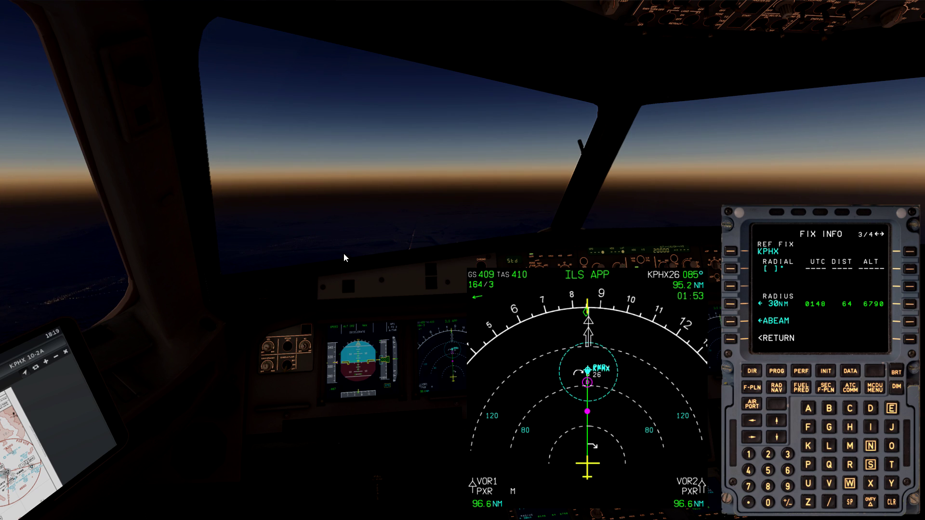
Pause the simulation and create the abeam waypoint D030KPH on the 30 NM ring
{"action": "key", "text": "p"}
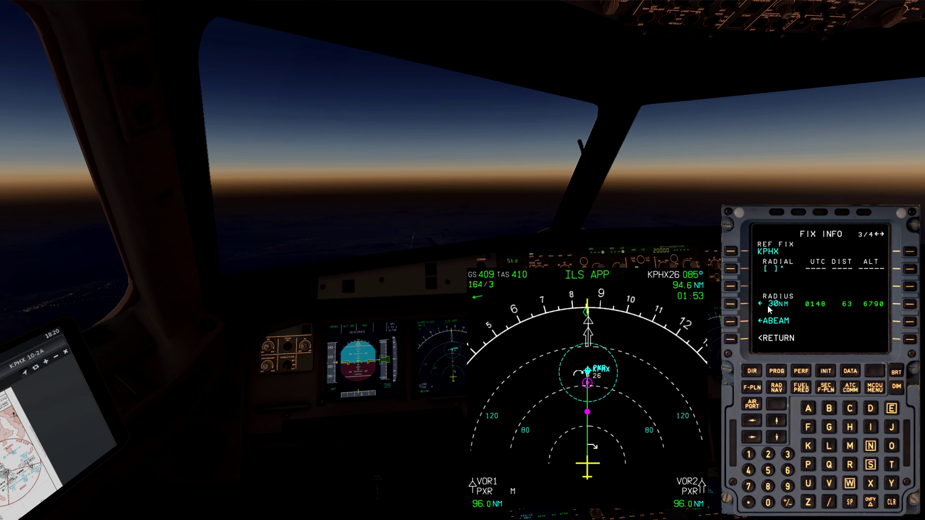
{"action": "left_click", "coordinate": [730, 305]}
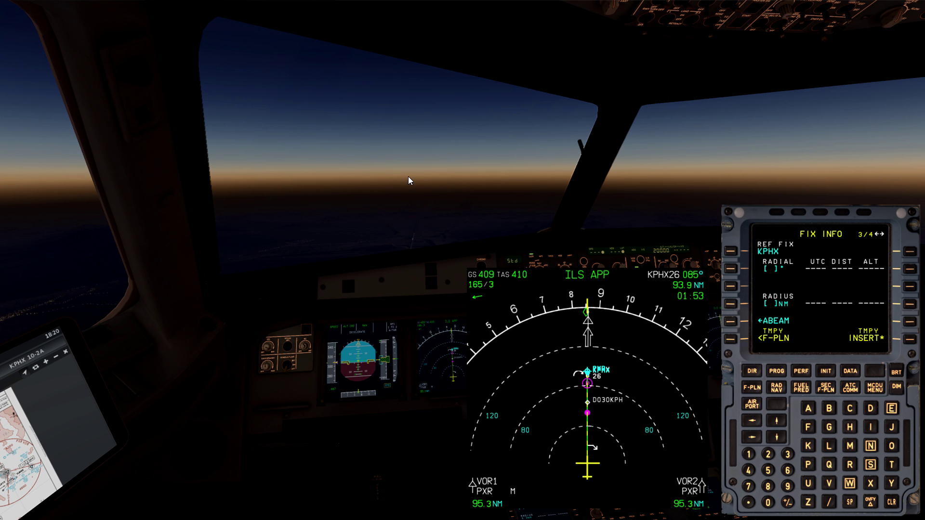
Try the TMPY INSERT of D030KPH with the sim running, then reopen the ND popup
{"action": "key", "text": "p"}
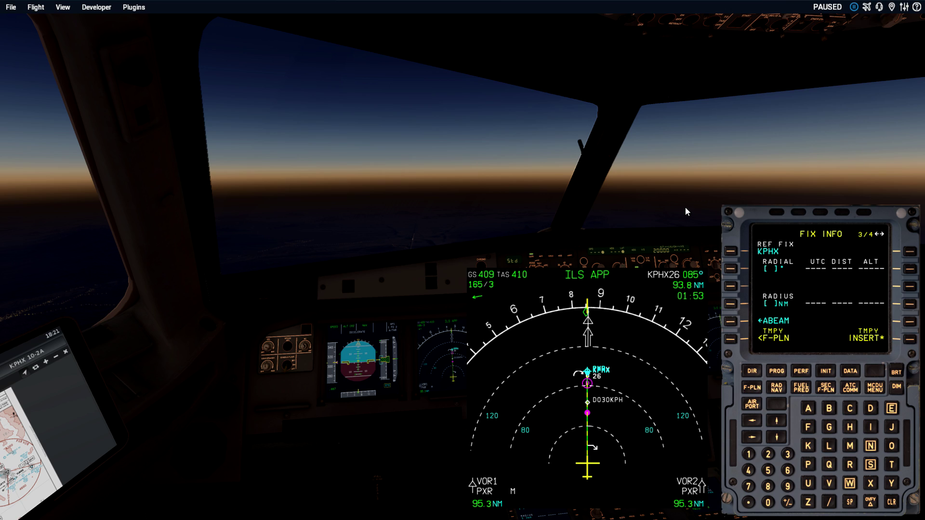
{"action": "key", "text": "p"}
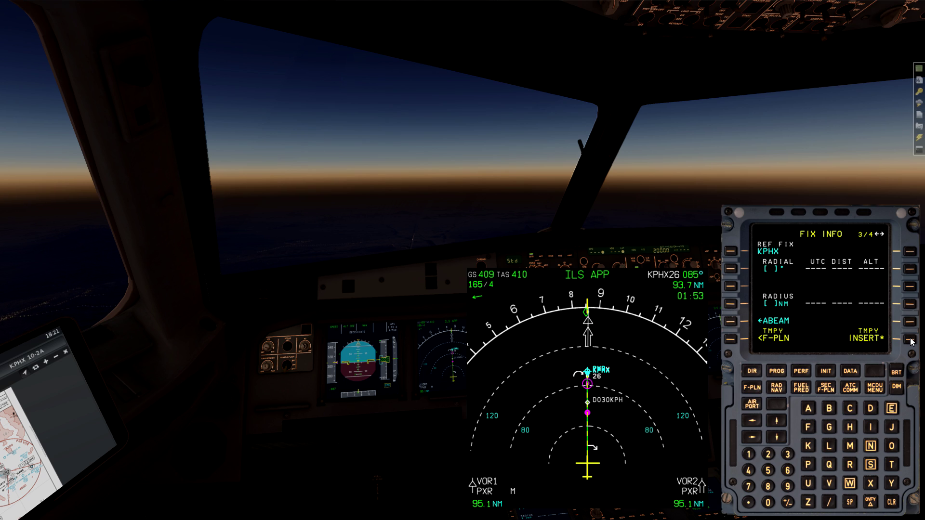
{"action": "left_click", "coordinate": [910, 339]}
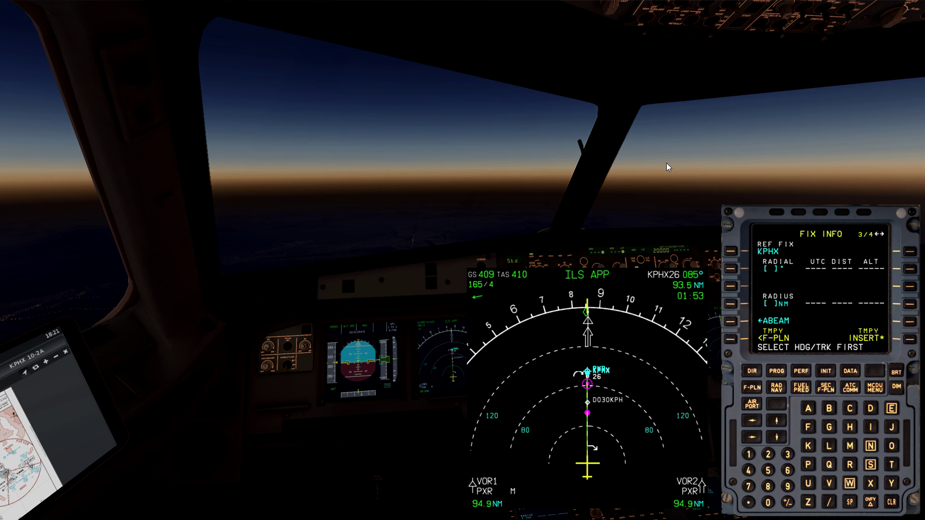
{"action": "key", "text": "p"}
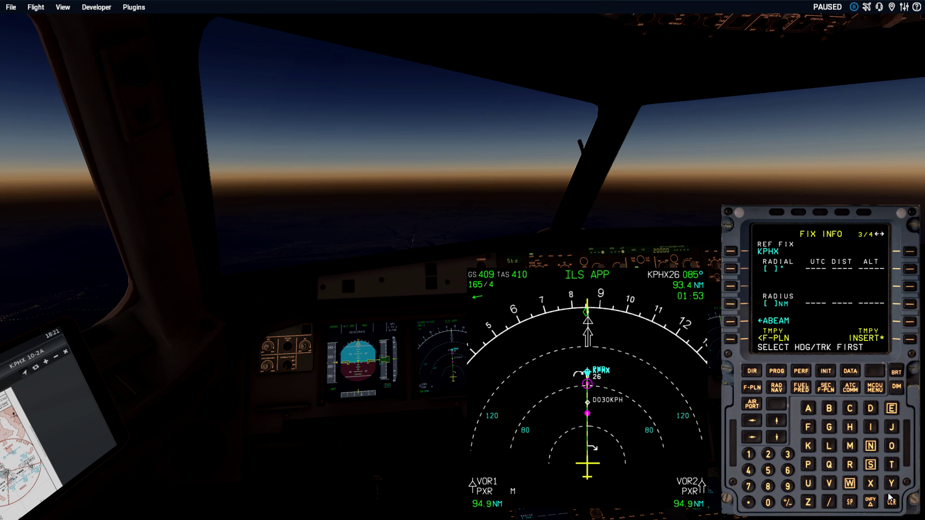
{"action": "key", "text": "p"}
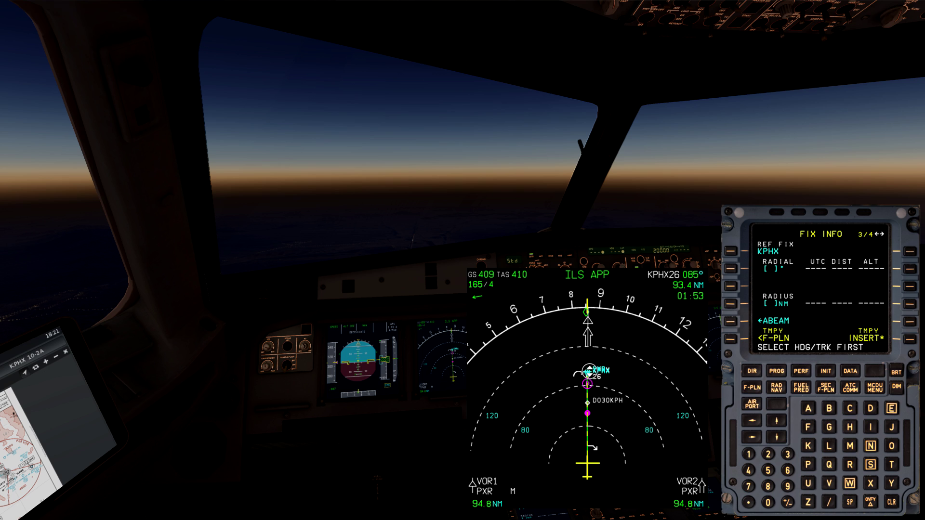
{"action": "left_click", "coordinate": [608, 313]}
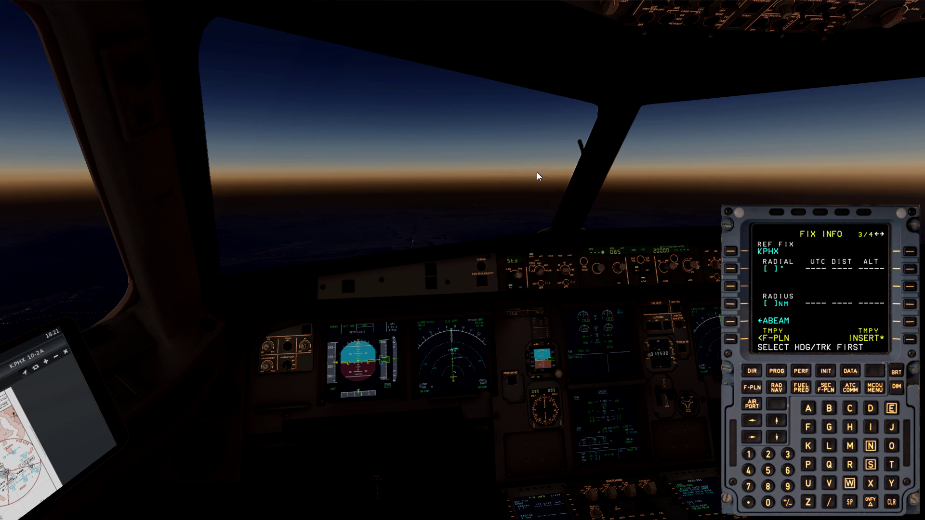
{"action": "left_click", "coordinate": [461, 352]}
Set an enlarged PFD beside the ND, clear the message, insert D030KPH, and engage NAV
{"action": "left_click", "coordinate": [343, 347]}
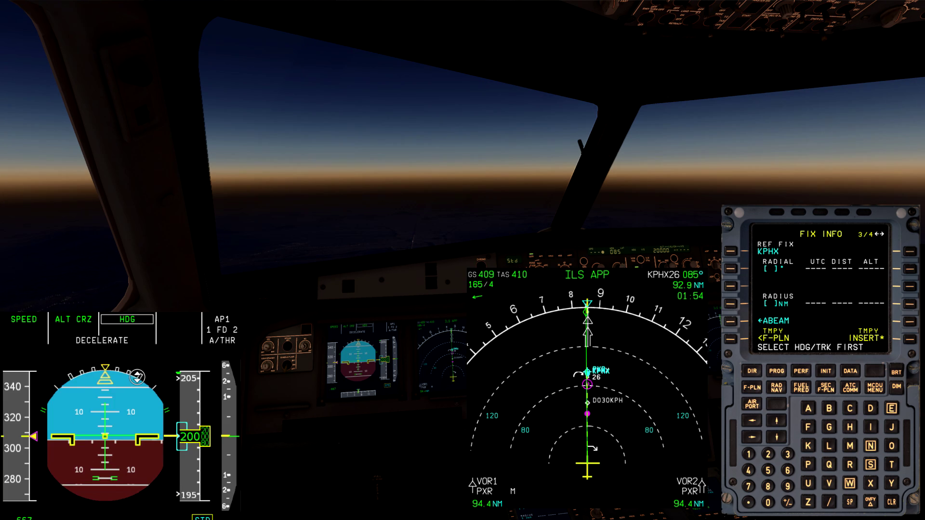
{"action": "left_click_drag", "start_coordinate": [138, 377], "coordinate": [352, 336]}
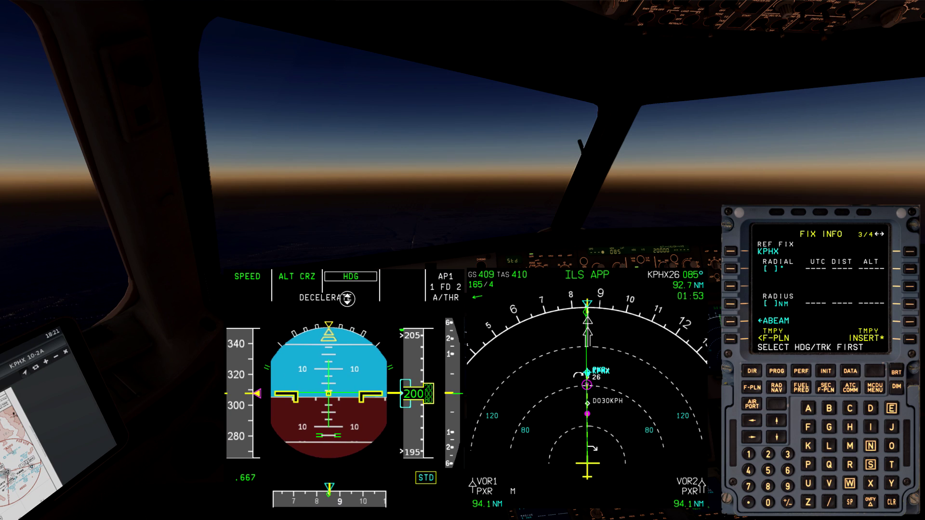
{"action": "left_click", "coordinate": [892, 502]}
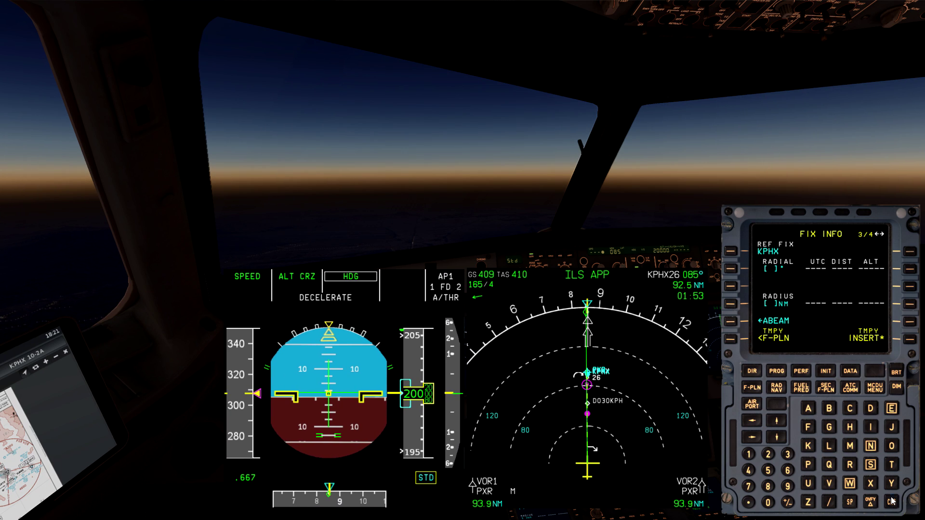
{"action": "left_click", "coordinate": [908, 343]}
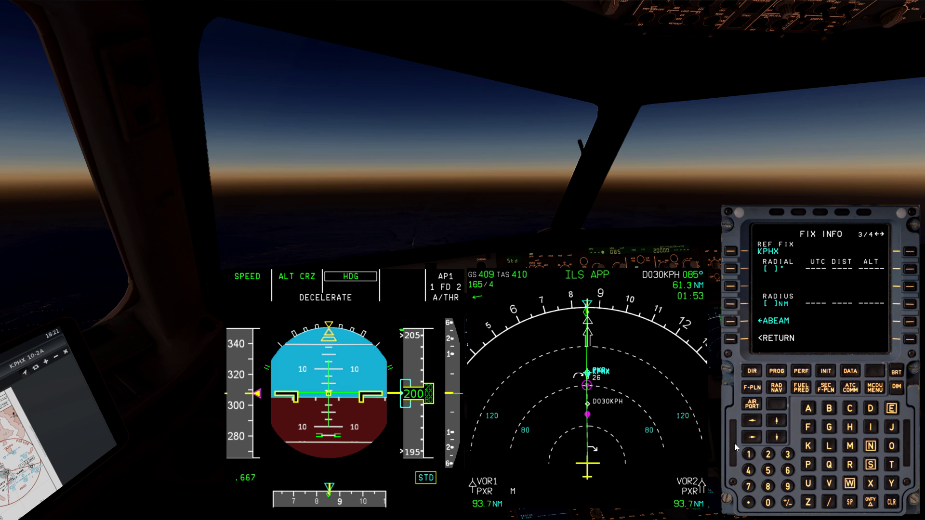
{"action": "left_click", "coordinate": [754, 388]}
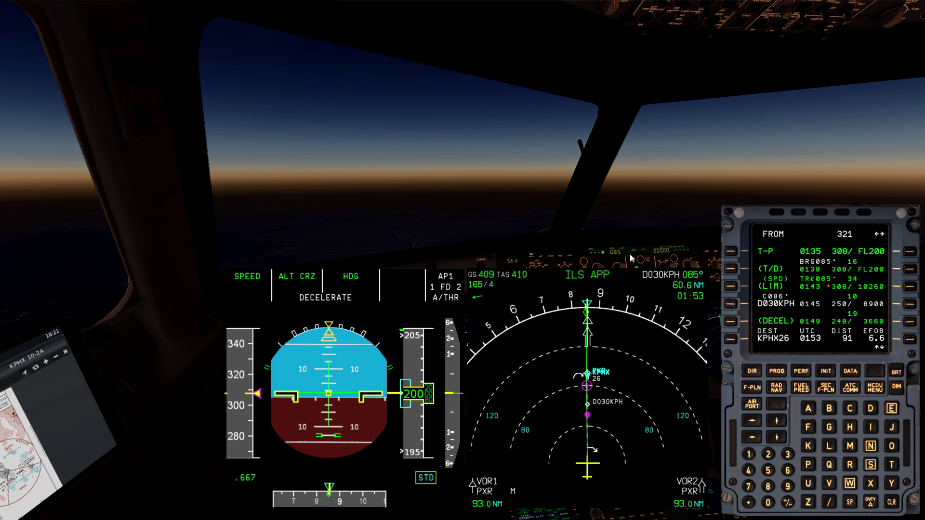
{"action": "left_click", "coordinate": [622, 264]}
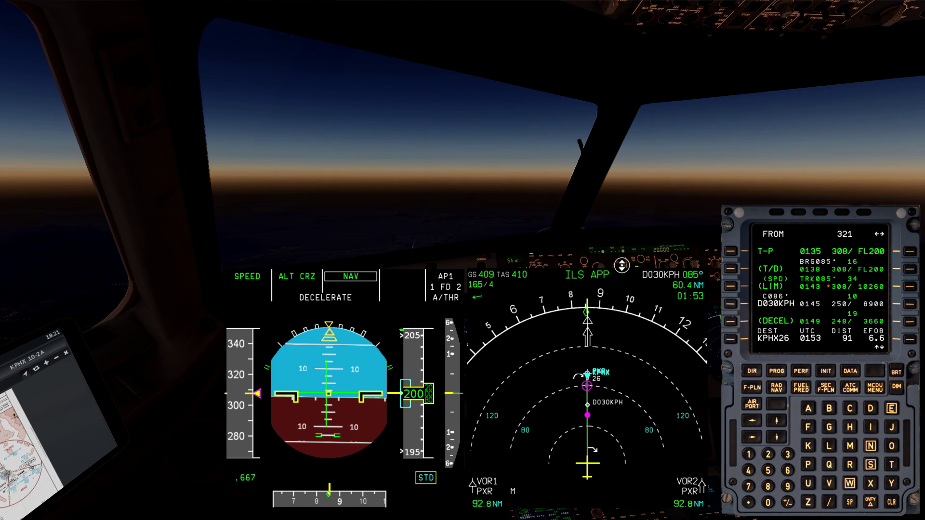